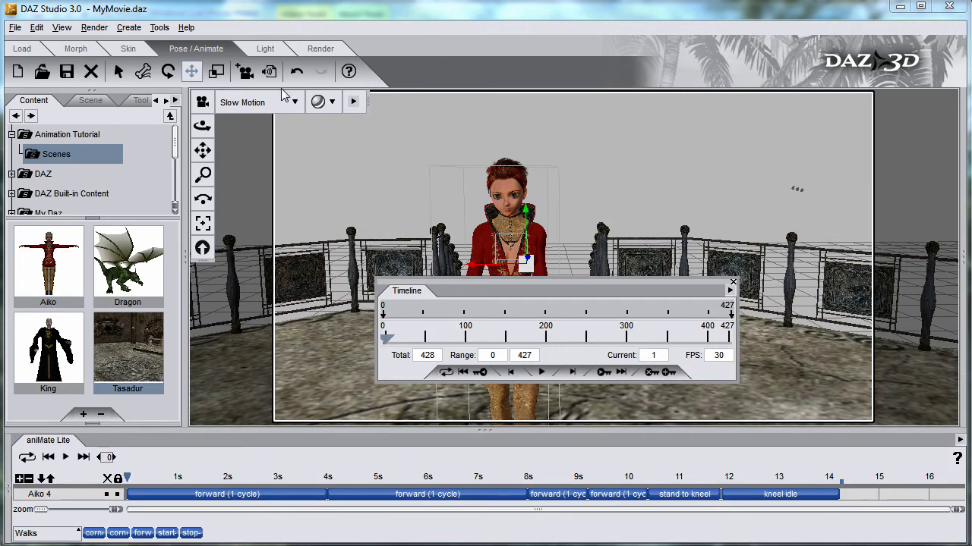
View the scene through the Main Camera and load the King from the Animation Tutorial scenes.
{"action": "left_click", "coordinate": [275, 104]}
{"action": "left_click", "coordinate": [285, 282]}
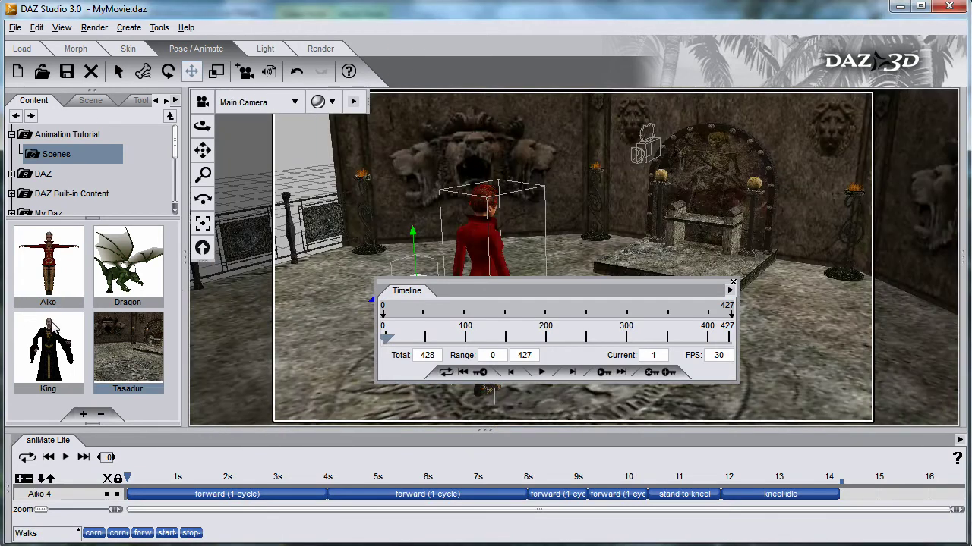
{"action": "double_click", "coordinate": [53, 325]}
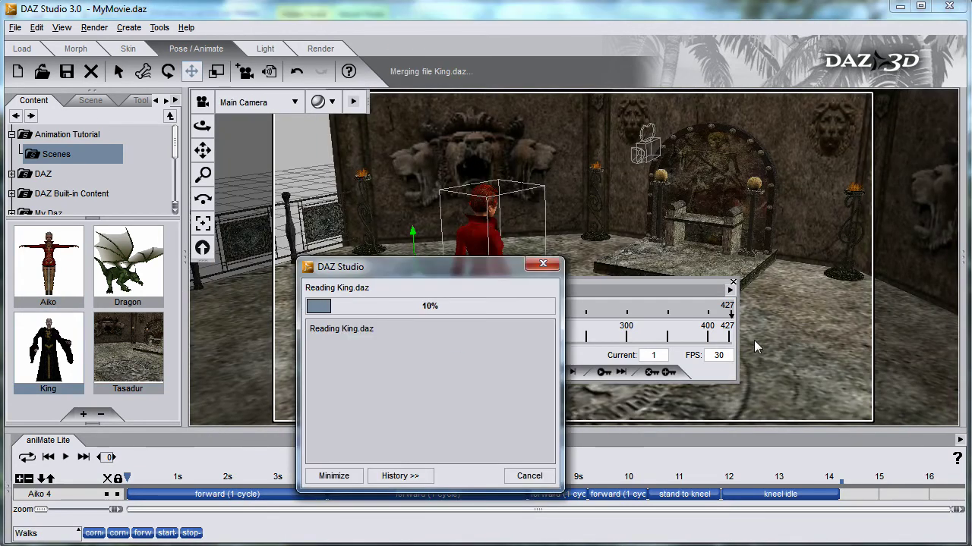
{"action": "left_click", "coordinate": [732, 283]}
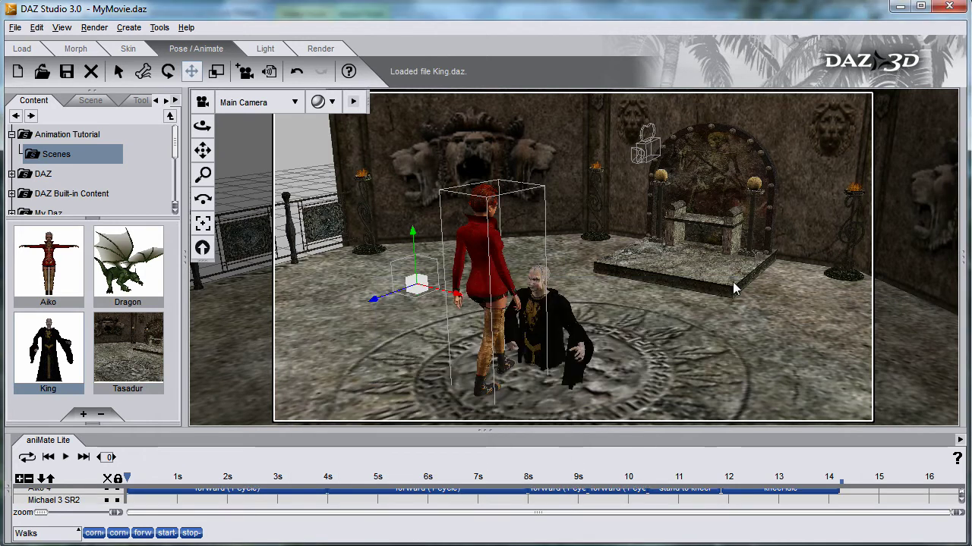
Select the King's Michael 3 SR2 figure and move it onto the platform in front of the throne.
{"action": "left_click", "coordinate": [91, 100]}
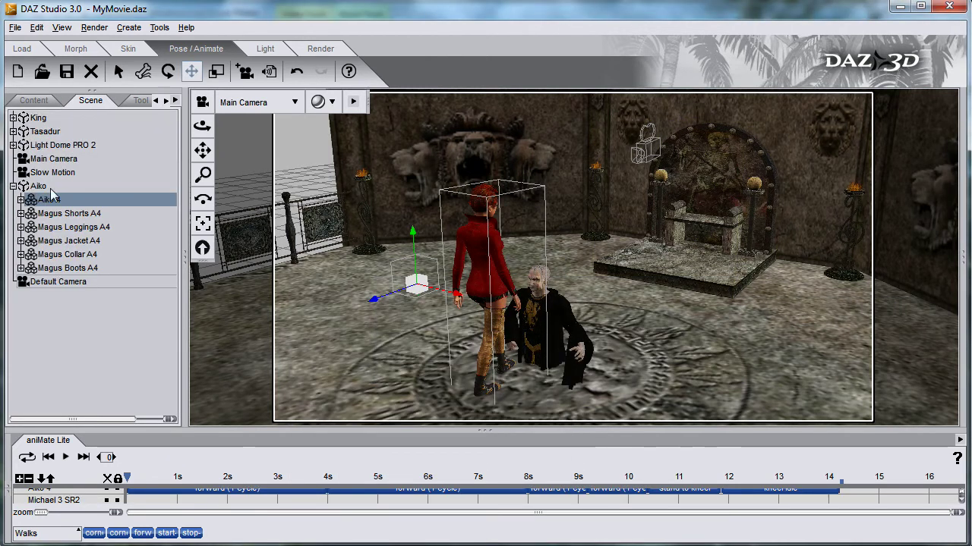
{"action": "left_click", "coordinate": [13, 118]}
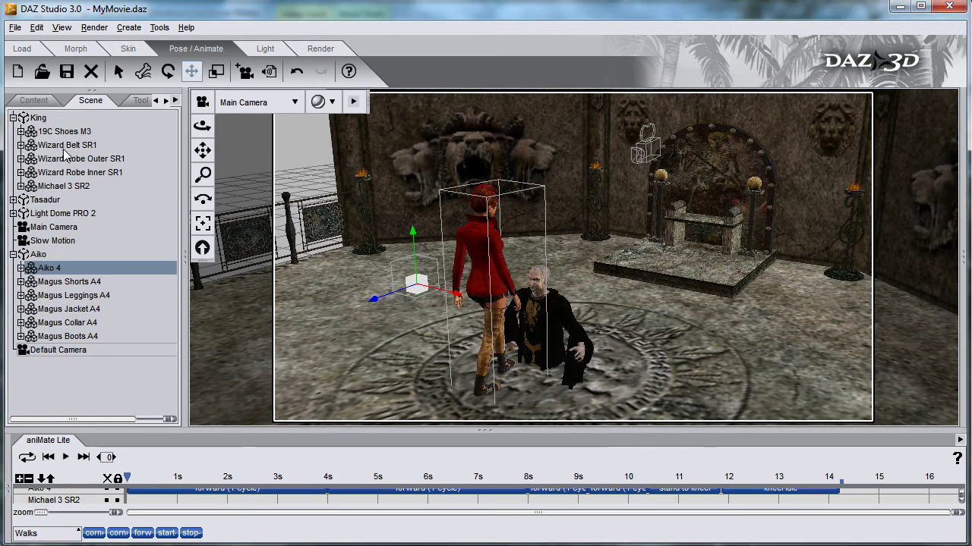
{"action": "left_click", "coordinate": [63, 187]}
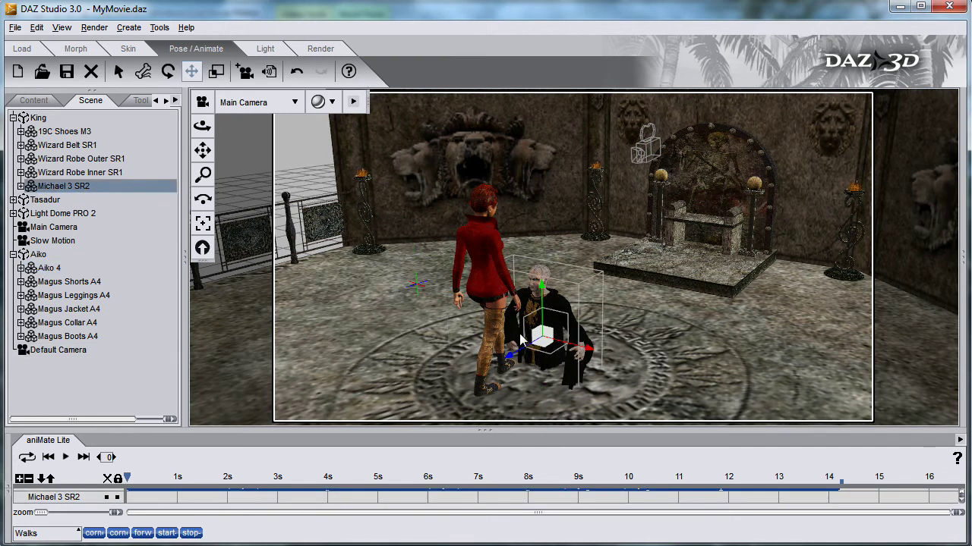
{"action": "left_click_drag", "start_coordinate": [597, 309], "coordinate": [666, 128]}
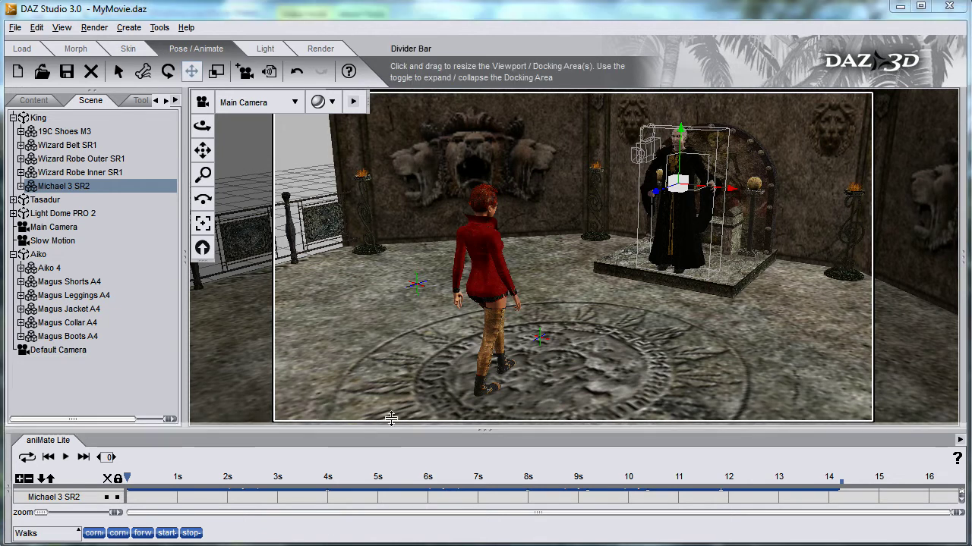
Enlarge the aniMate Lite area to show both figure tracks and scrub through Aiko's walk and kneel to about 13 s.
{"action": "left_click_drag", "start_coordinate": [391, 429], "coordinate": [393, 412]}
{"action": "left_click", "coordinate": [348, 460]}
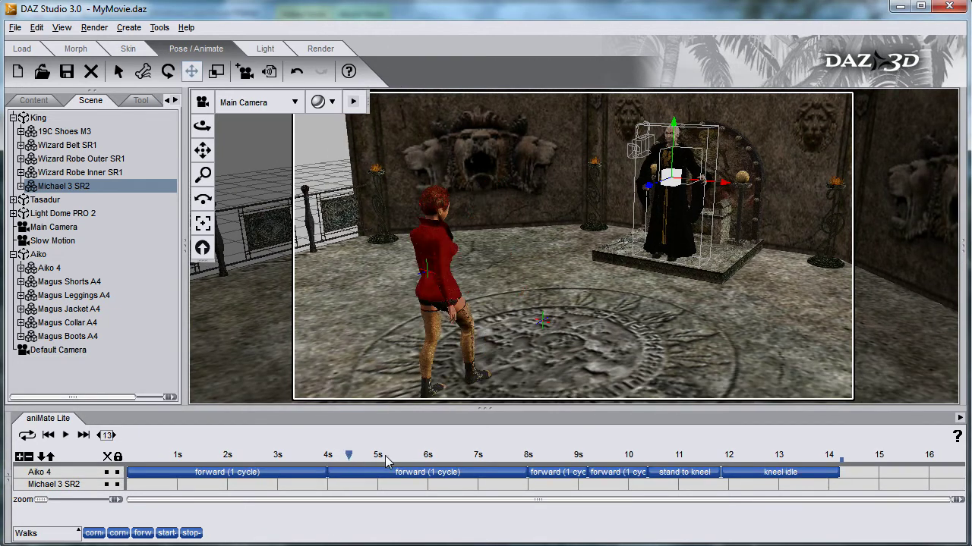
{"action": "left_click_drag", "start_coordinate": [444, 463], "coordinate": [537, 464]}
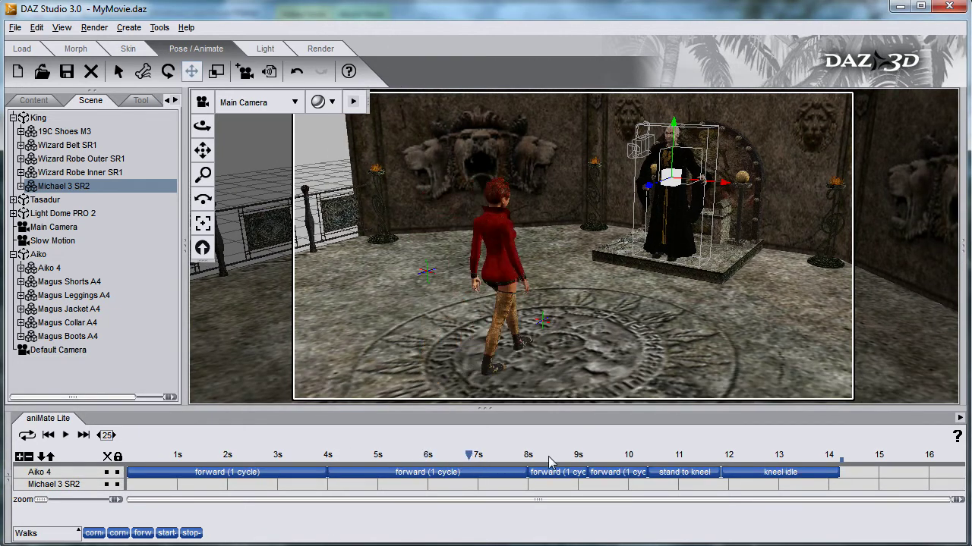
{"action": "left_click_drag", "start_coordinate": [657, 459], "coordinate": [762, 463]}
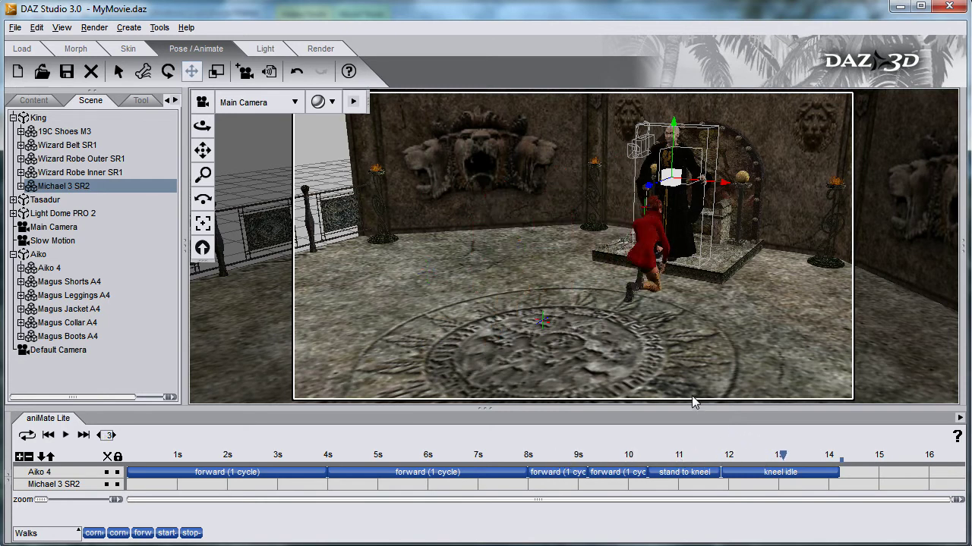
Open the Lip Sync tool for the King's figure and load the sound file Burbled.wav.
{"action": "left_click", "coordinate": [62, 28]}
{"action": "mouse_move", "coordinate": [75, 92]}
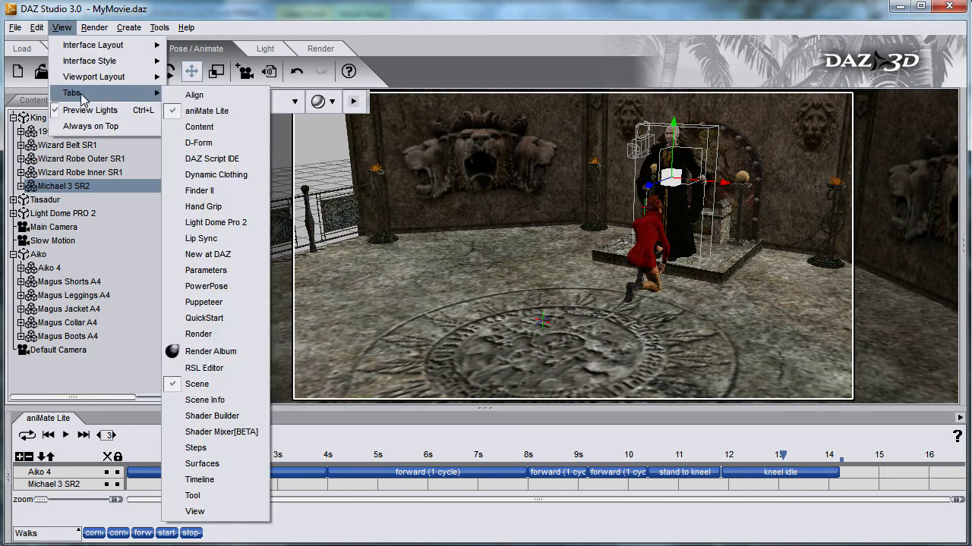
{"action": "left_click", "coordinate": [216, 238]}
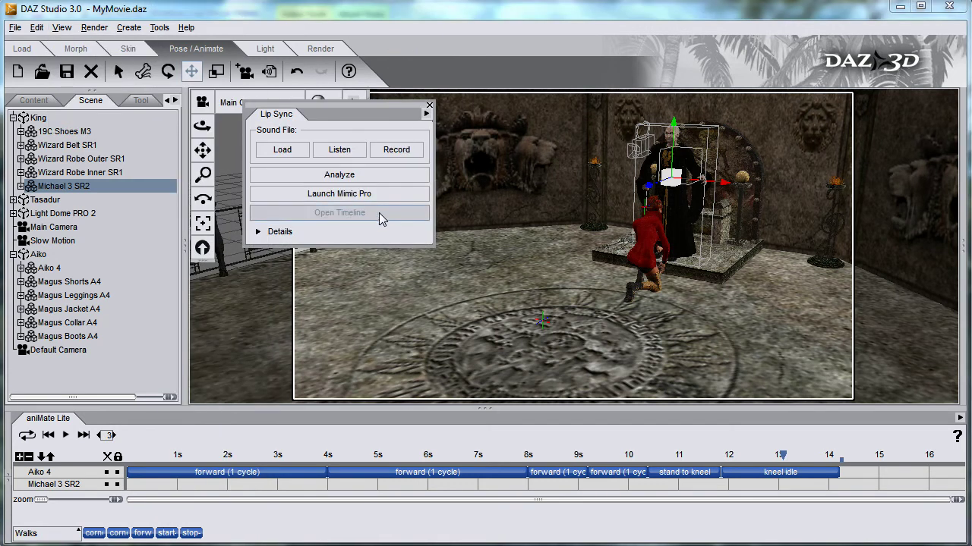
{"action": "left_click", "coordinate": [277, 151]}
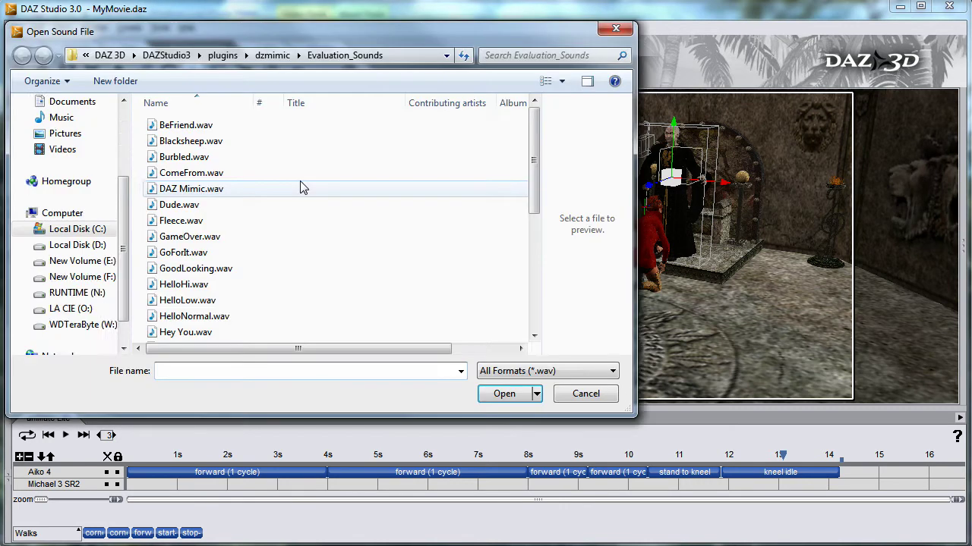
{"action": "left_click", "coordinate": [214, 157]}
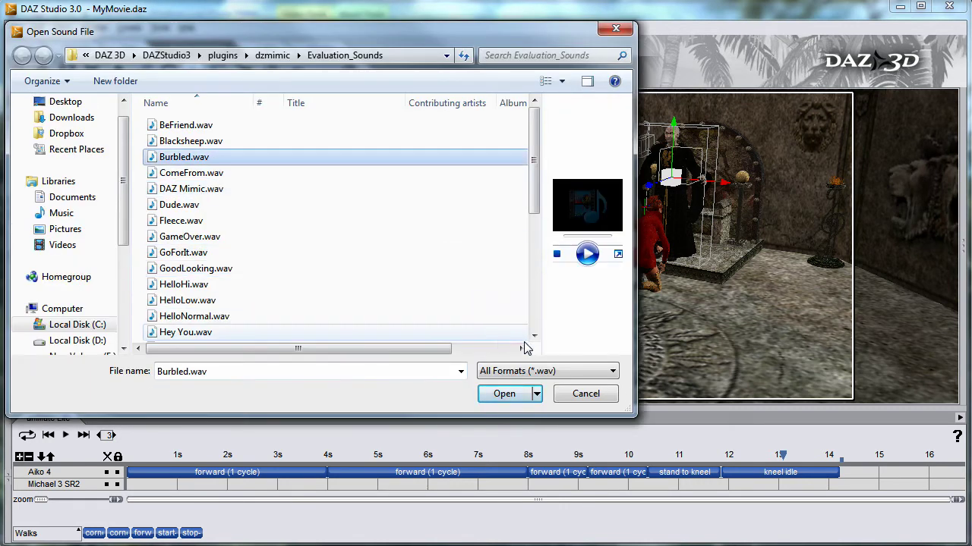
{"action": "left_click", "coordinate": [500, 401]}
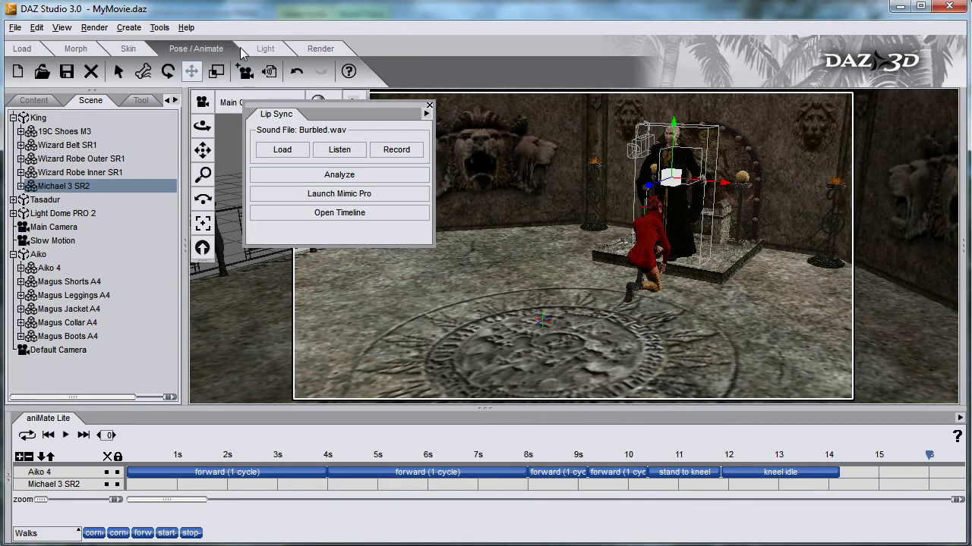
Create a new camera named King Camera and close the Lip Sync tool.
{"action": "left_click", "coordinate": [128, 27]}
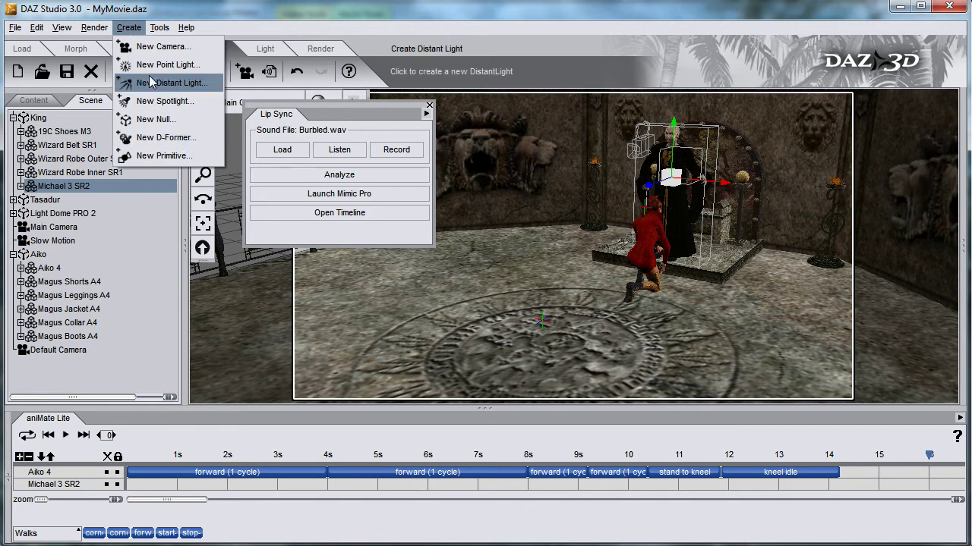
{"action": "left_click", "coordinate": [137, 46]}
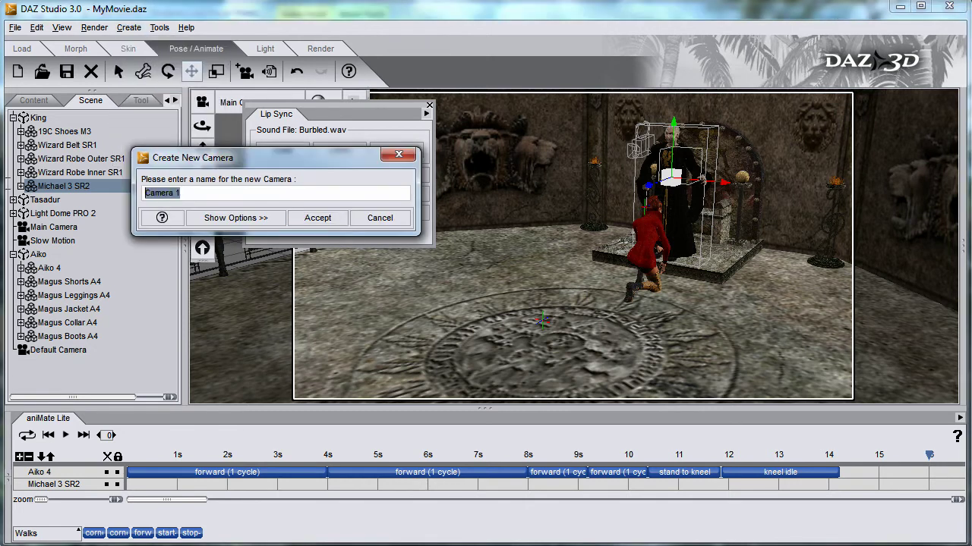
{"action": "type", "text": "King Camera"}
{"action": "key", "text": "Return"}
{"action": "left_click", "coordinate": [429, 105]}
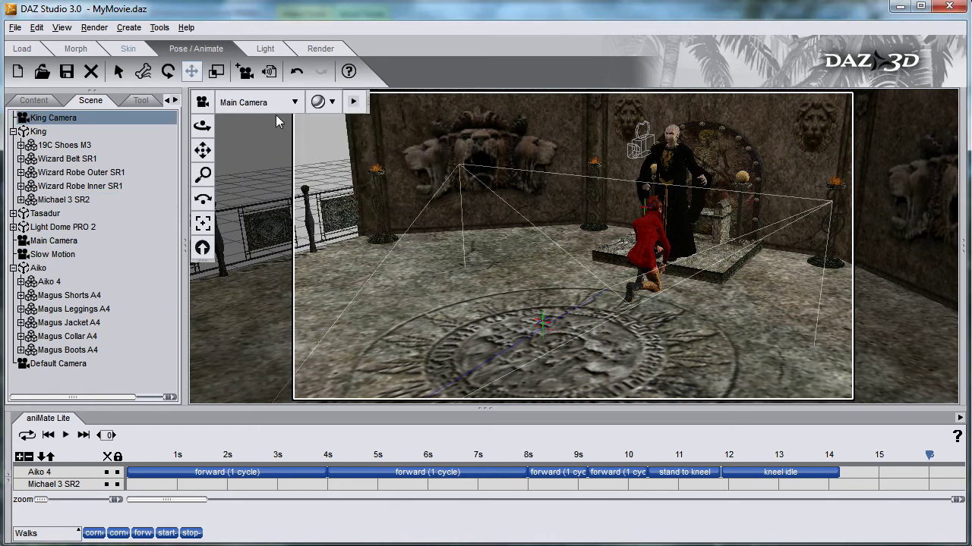
Look through King Camera and reposition it for a close-up of the King's head and chest.
{"action": "left_click", "coordinate": [281, 102]}
{"action": "left_click", "coordinate": [256, 301]}
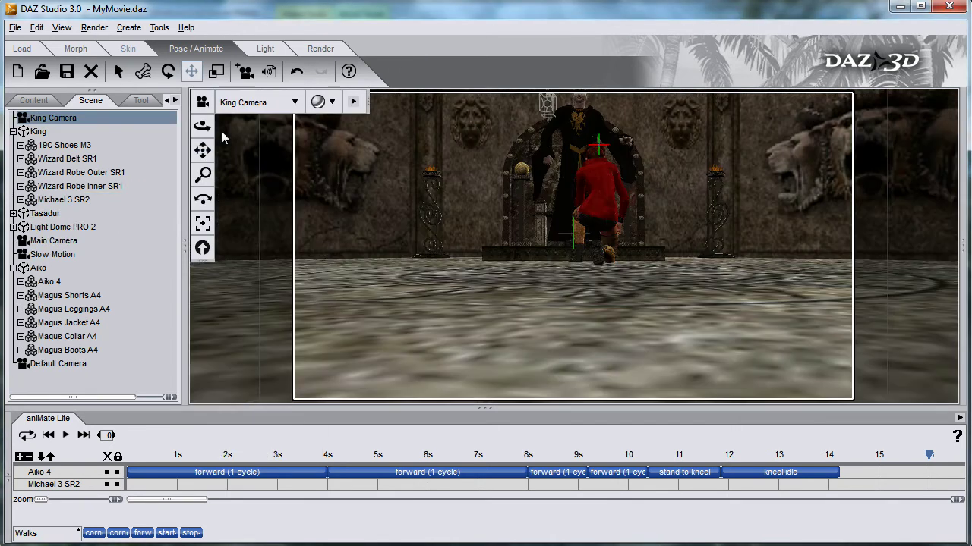
{"action": "left_click_drag", "start_coordinate": [202, 151], "coordinate": [195, 162]}
{"action": "right_click_drag", "start_coordinate": [202, 150], "coordinate": [202, 137]}
{"action": "left_click_drag", "start_coordinate": [201, 150], "coordinate": [209, 167]}
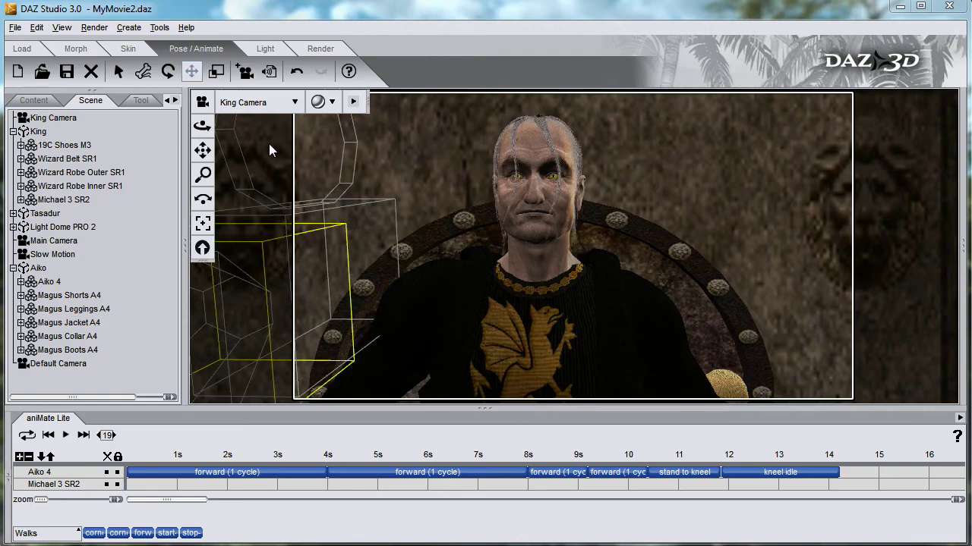
Create a new camera named Dragon and frame its view past Aiko toward the King on the throne platform.
{"action": "left_click", "coordinate": [129, 27]}
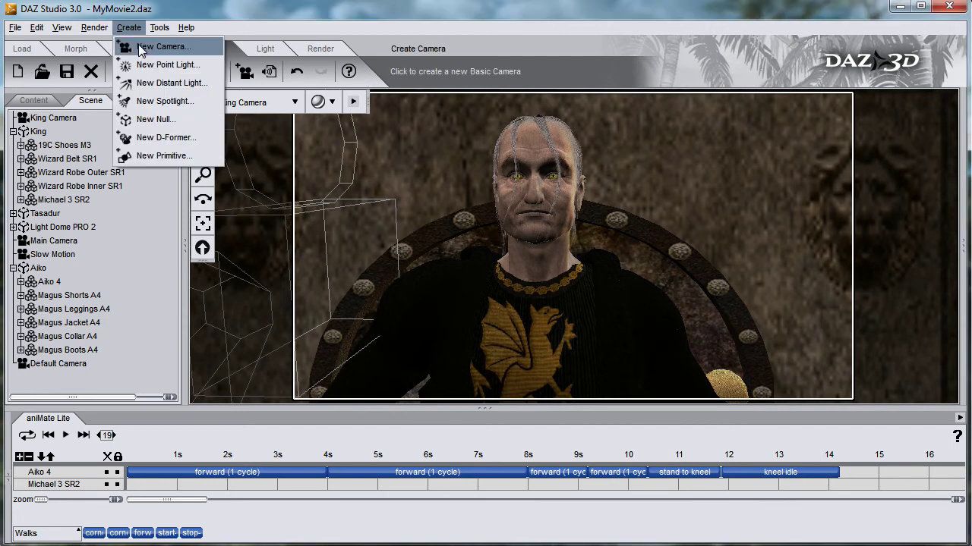
{"action": "left_click", "coordinate": [152, 46]}
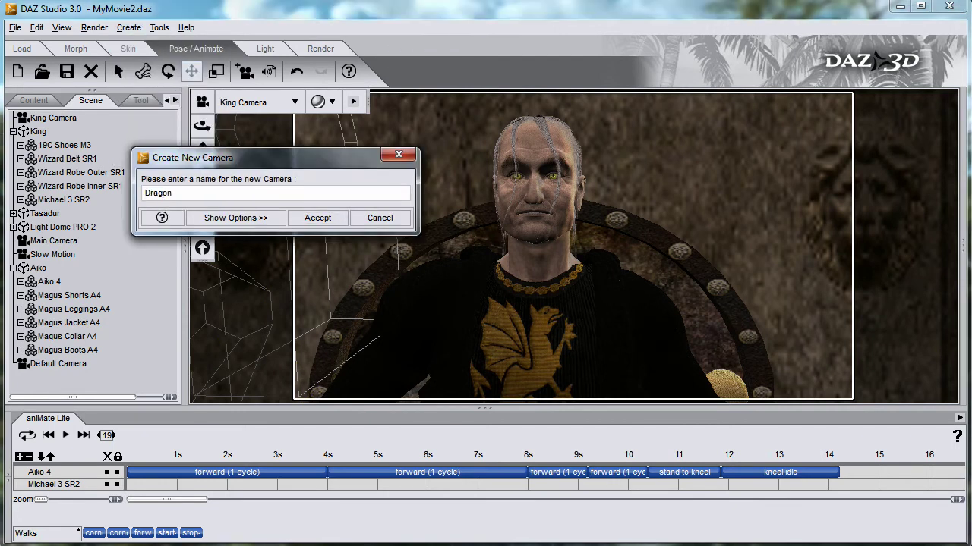
{"action": "key", "text": "Return"}
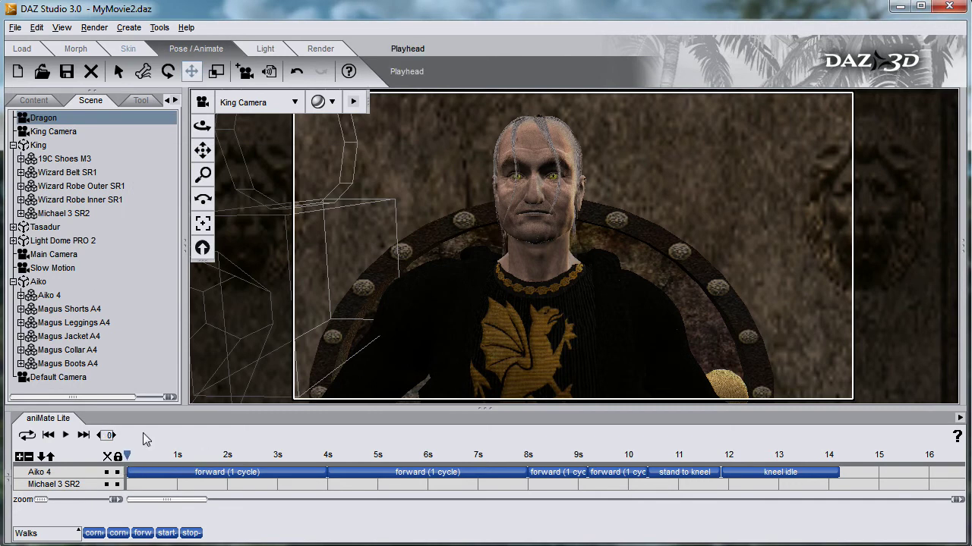
{"action": "left_click", "coordinate": [256, 104]}
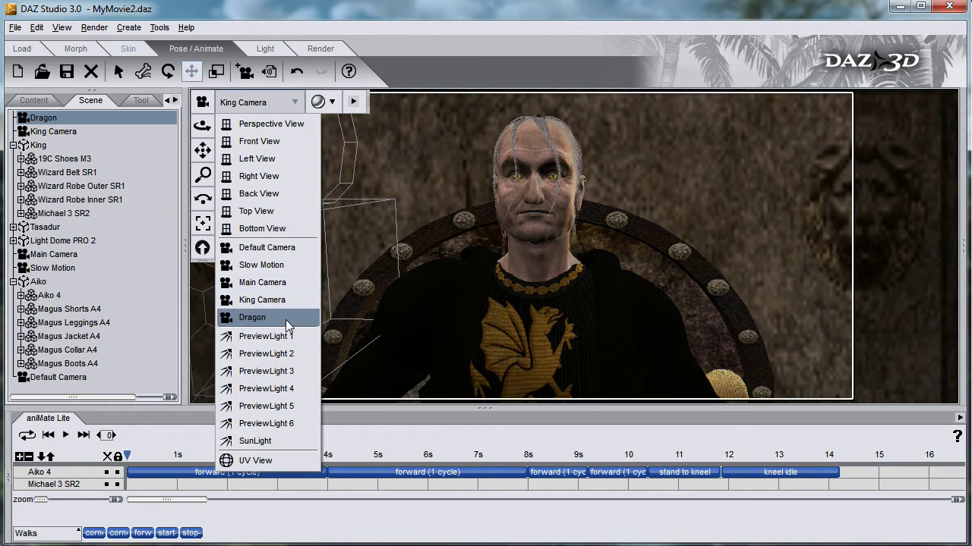
{"action": "left_click", "coordinate": [288, 325]}
{"action": "left_click_drag", "start_coordinate": [202, 199], "coordinate": [220, 220]}
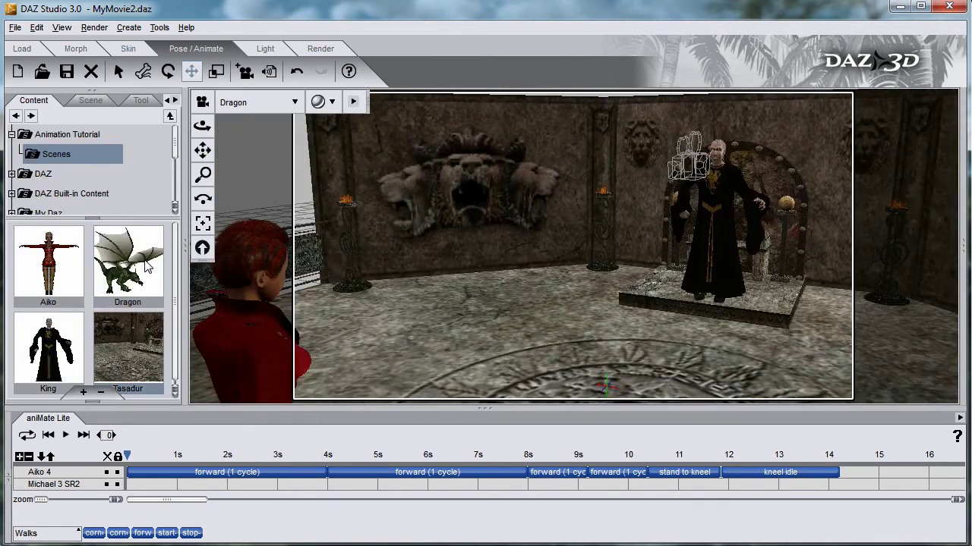
Load the Dragon into the scene and place it on the floor between Aiko and the King, facing the camera.
{"action": "double_click", "coordinate": [146, 264]}
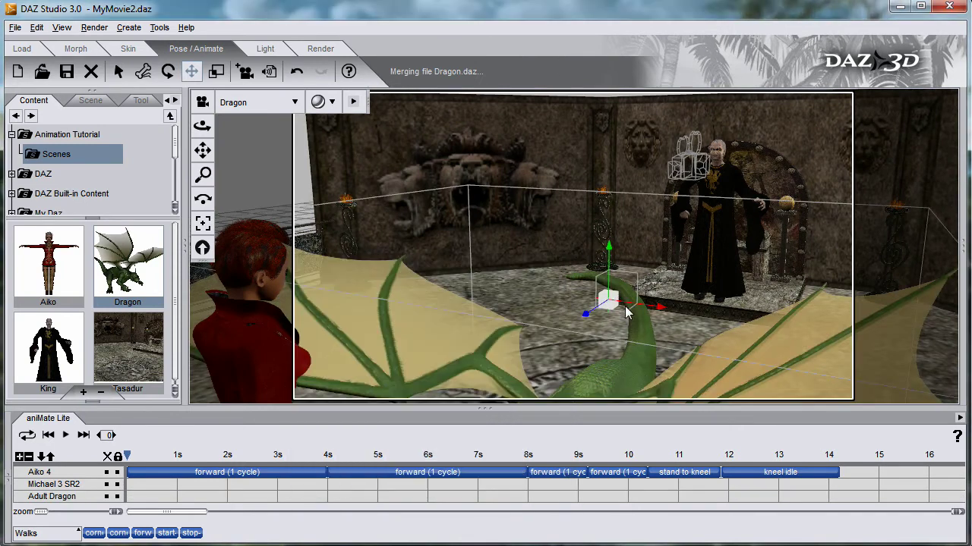
{"action": "left_click_drag", "start_coordinate": [522, 232], "coordinate": [525, 258]}
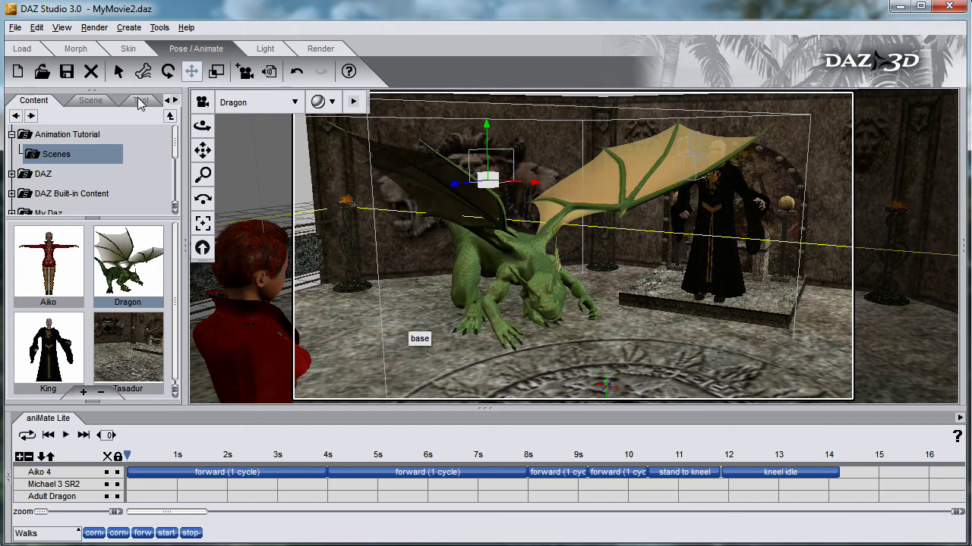
Open the Puppeteer tool for the Adult Dragon and place it clear of the dragon in the view.
{"action": "left_click", "coordinate": [62, 29]}
{"action": "mouse_move", "coordinate": [92, 96]}
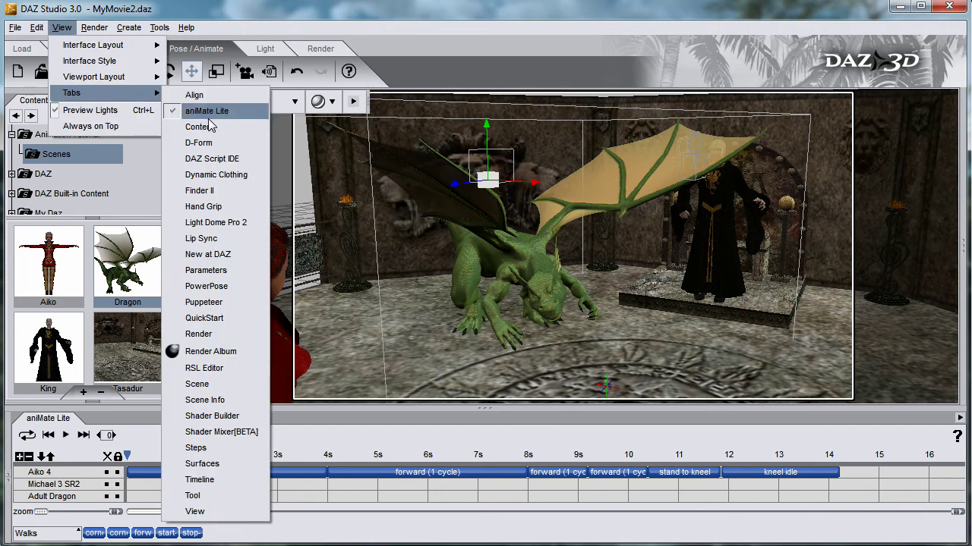
{"action": "left_click", "coordinate": [204, 302]}
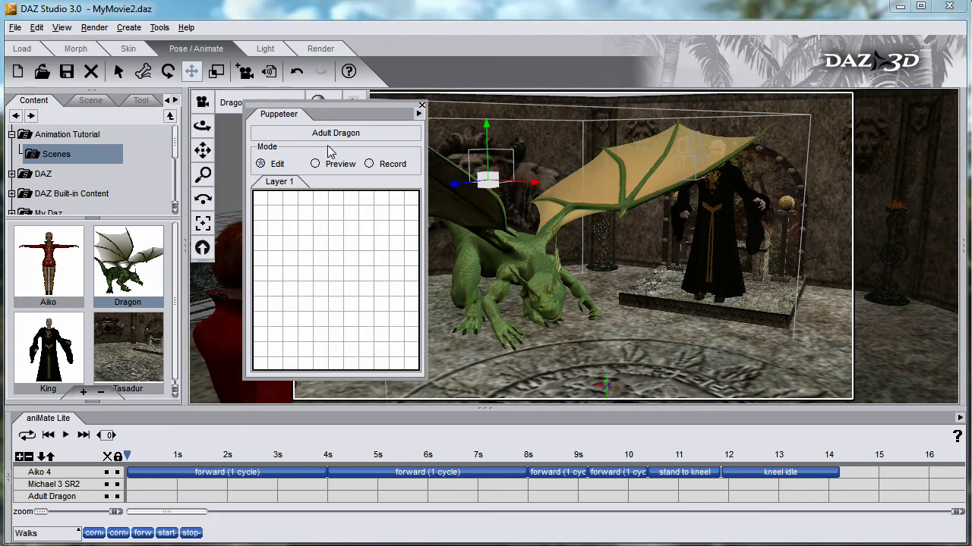
{"action": "left_click_drag", "start_coordinate": [348, 105], "coordinate": [717, 124]}
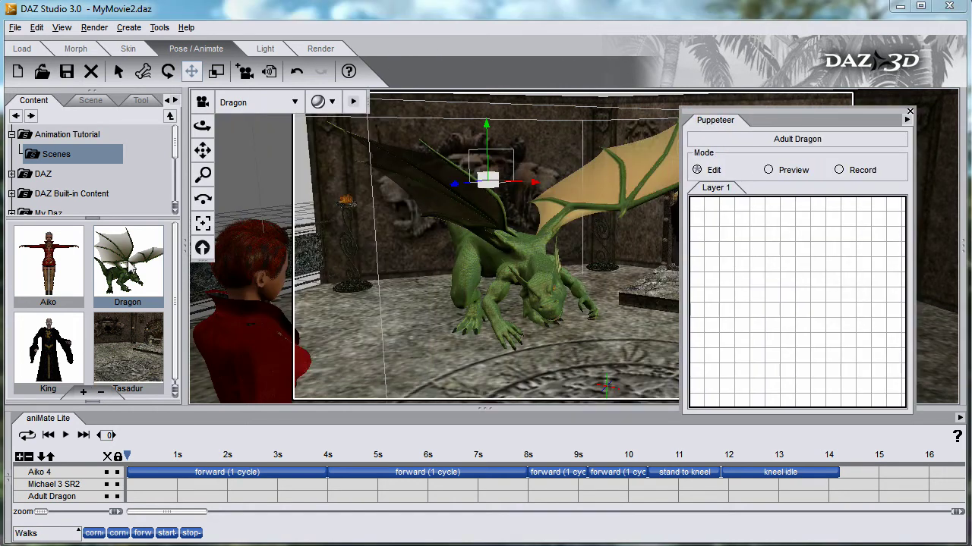
Find the UD Adult Dragon folder in the pose library and apply the Sound Asleep pose to the dragon.
{"action": "left_click_drag", "start_coordinate": [171, 148], "coordinate": [173, 194]}
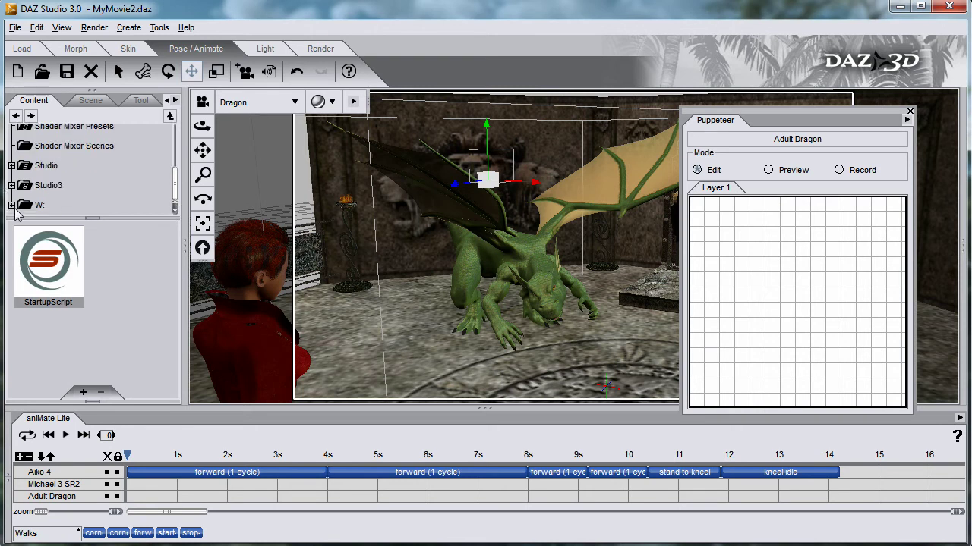
{"action": "left_click_drag", "start_coordinate": [175, 176], "coordinate": [174, 190]}
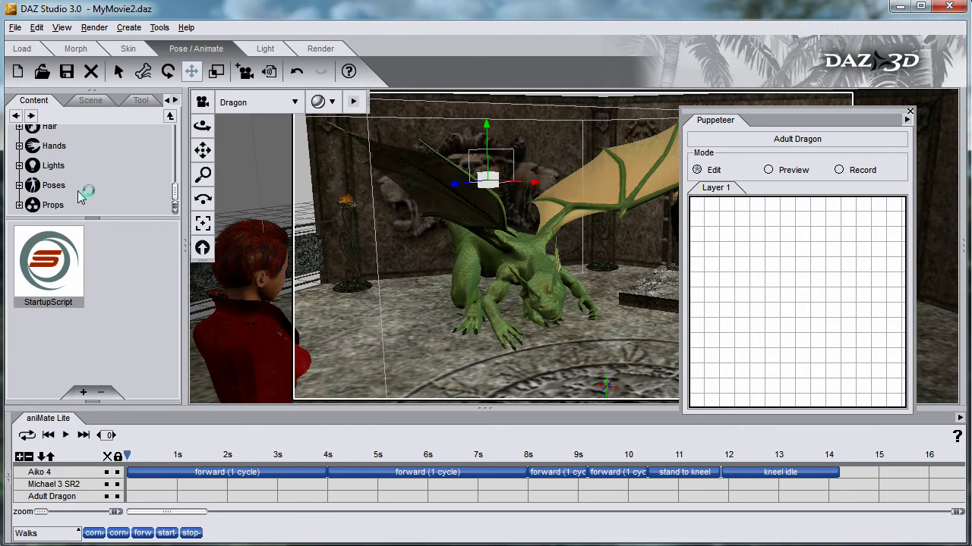
{"action": "left_click", "coordinate": [110, 153]}
{"action": "left_click_drag", "start_coordinate": [175, 255], "coordinate": [173, 379]}
{"action": "double_click", "coordinate": [131, 362]}
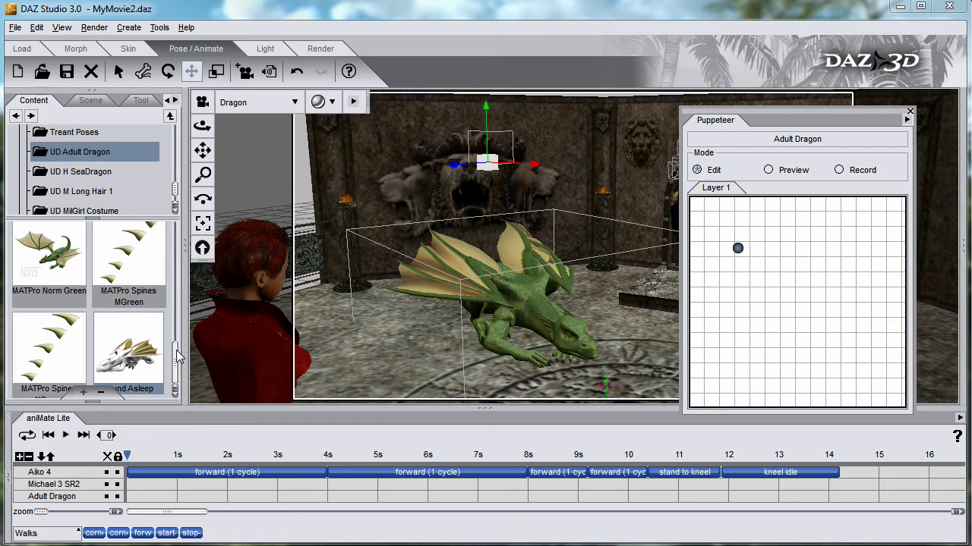
Apply the Crouching pose from the UD Adult Dragon folder to the dragon.
{"action": "left_click_drag", "start_coordinate": [176, 351], "coordinate": [180, 223]}
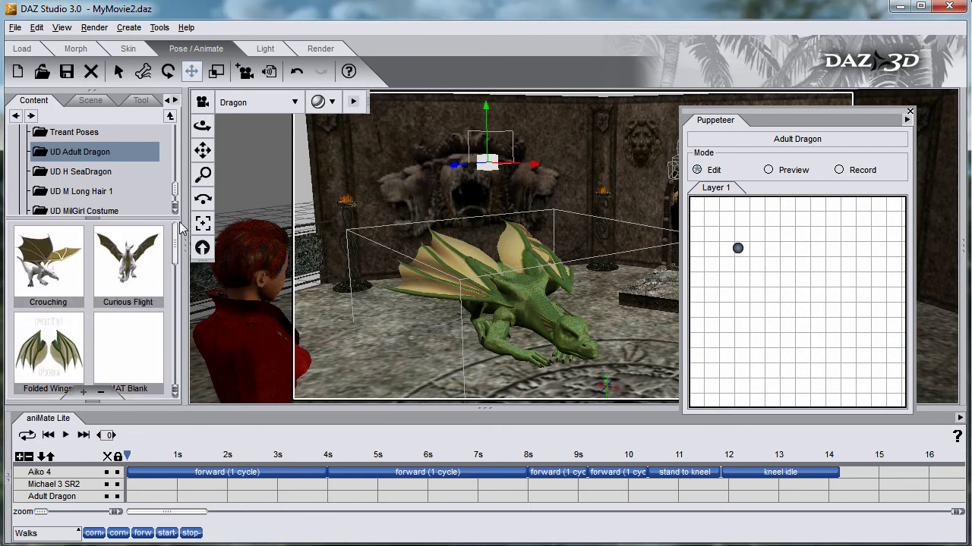
{"action": "double_click", "coordinate": [70, 271]}
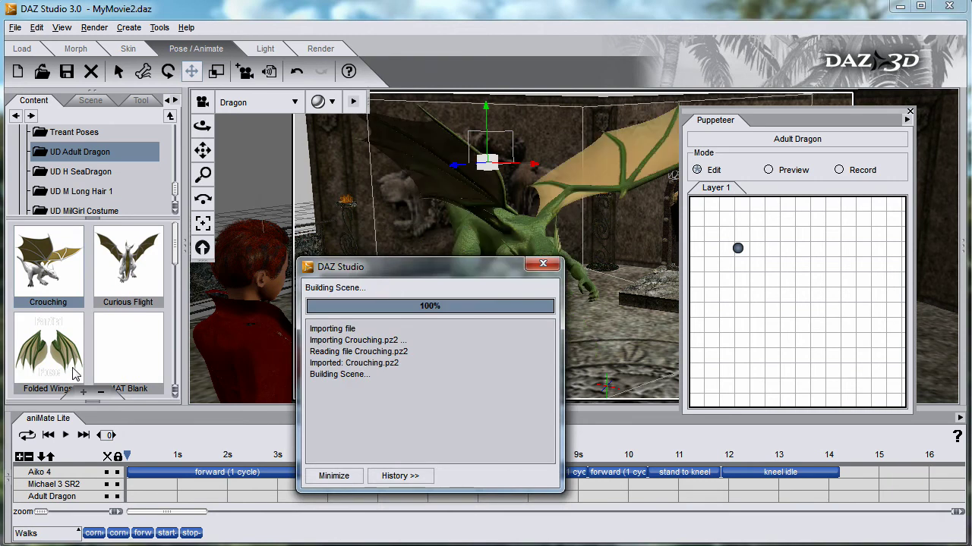
Store the Crouching pose as a second Puppeteer point, and the Curious Flight pose from the library as a third point below it.
{"action": "left_click", "coordinate": [762, 286]}
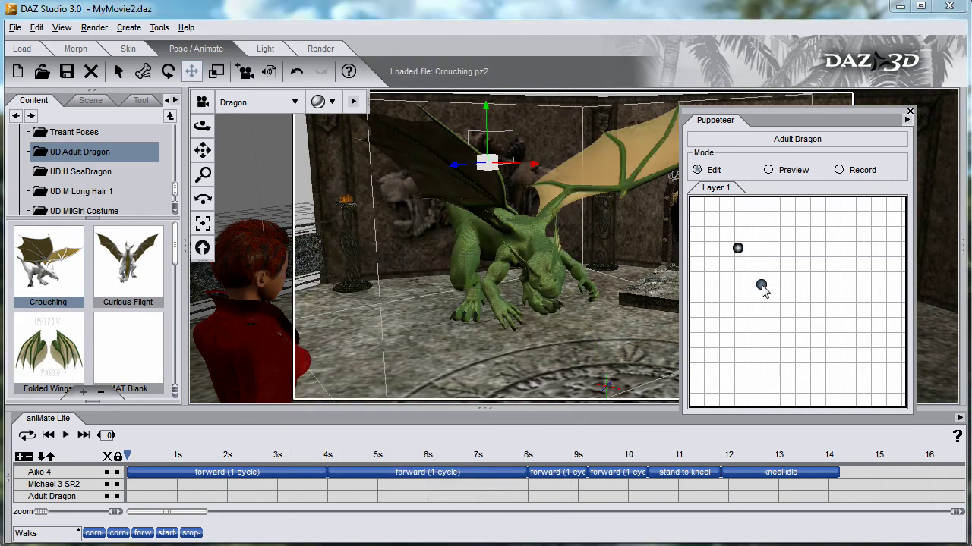
{"action": "double_click", "coordinate": [132, 265]}
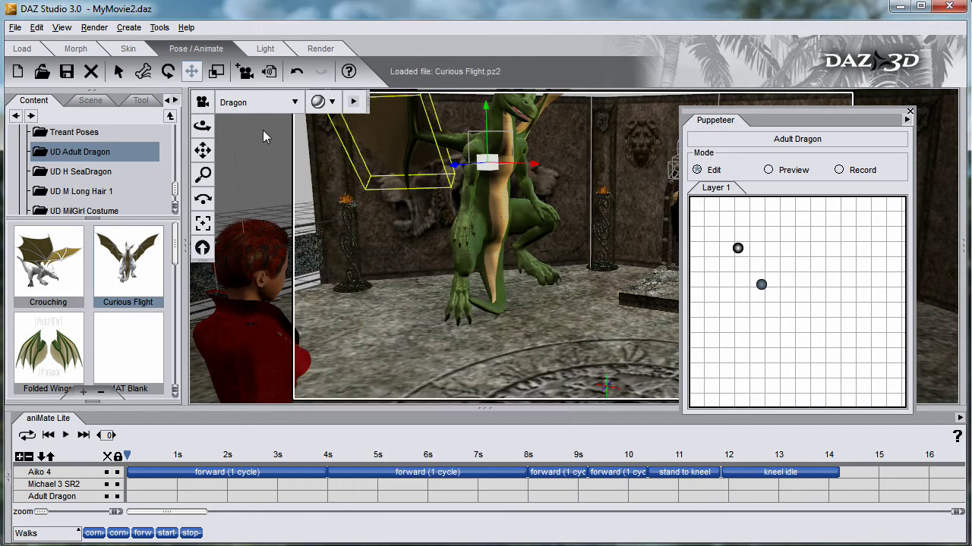
{"action": "left_click", "coordinate": [782, 327]}
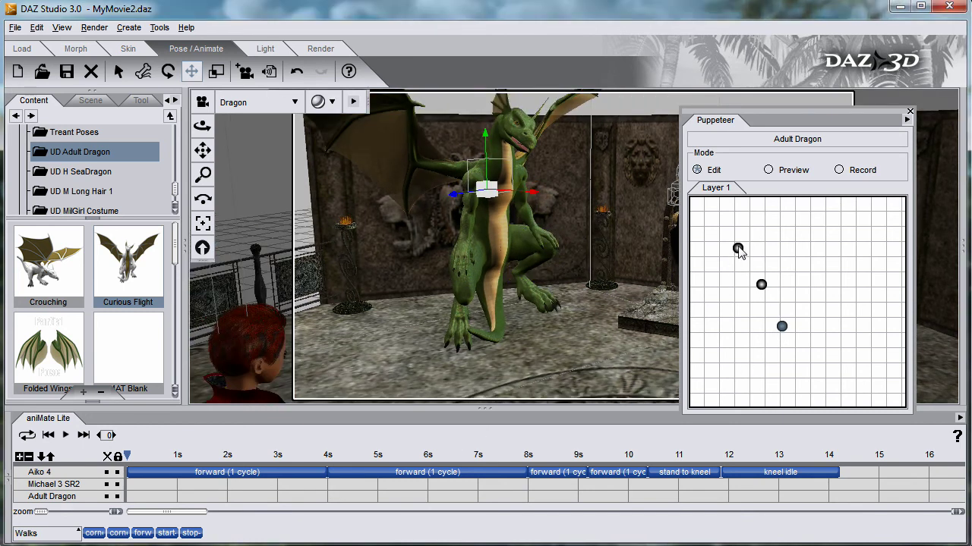
Recall the stored Crouching and Curious Flight points in Puppeteer to check the dragon's poses.
{"action": "left_click", "coordinate": [761, 285]}
{"action": "left_click", "coordinate": [781, 325]}
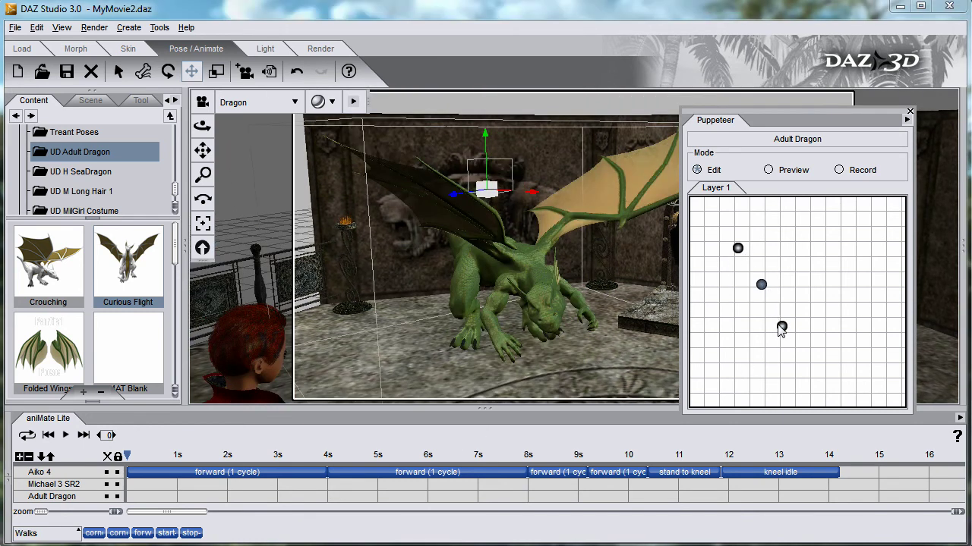
{"action": "left_click", "coordinate": [782, 327]}
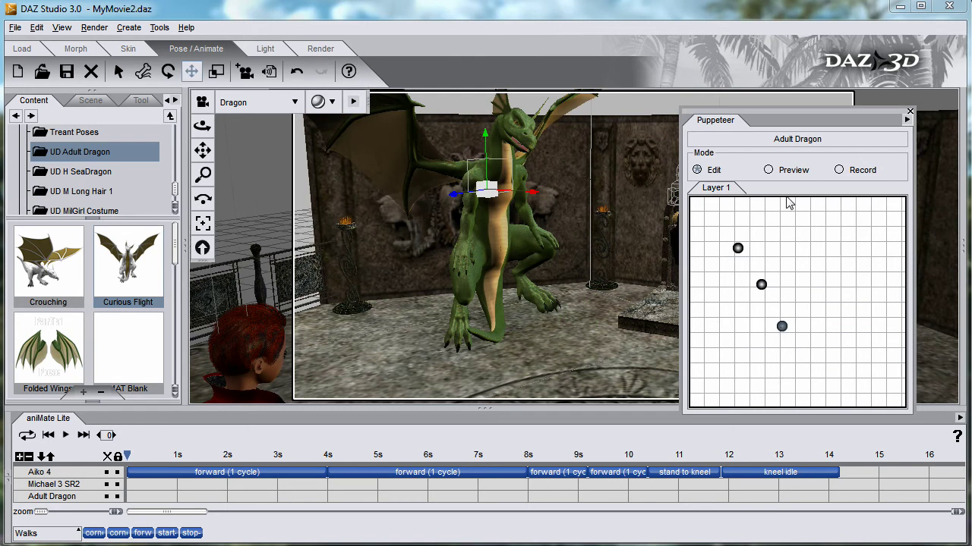
Preview the dragon's blended movement from the Sound Asleep point through Crouching to Curious Flight and back to Sound Asleep.
{"action": "left_click_drag", "start_coordinate": [737, 251], "coordinate": [777, 325]}
{"action": "mouse_move", "coordinate": [774, 319]}
{"action": "left_mouse_down"}
{"action": "mouse_move", "coordinate": [765, 325]}
{"action": "mouse_move", "coordinate": [780, 321]}
{"action": "left_mouse_up"}
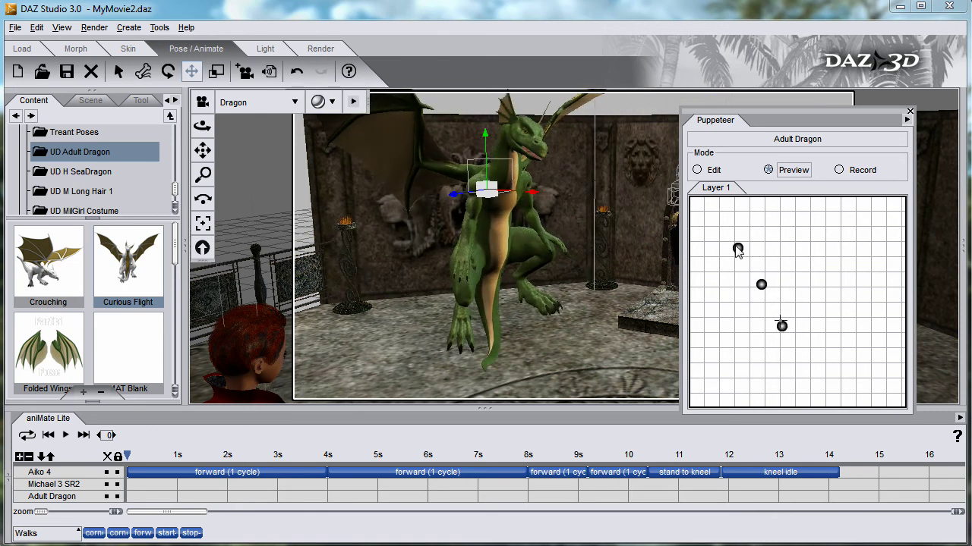
{"action": "left_click", "coordinate": [737, 251]}
{"action": "left_click_drag", "start_coordinate": [736, 250], "coordinate": [735, 250]}
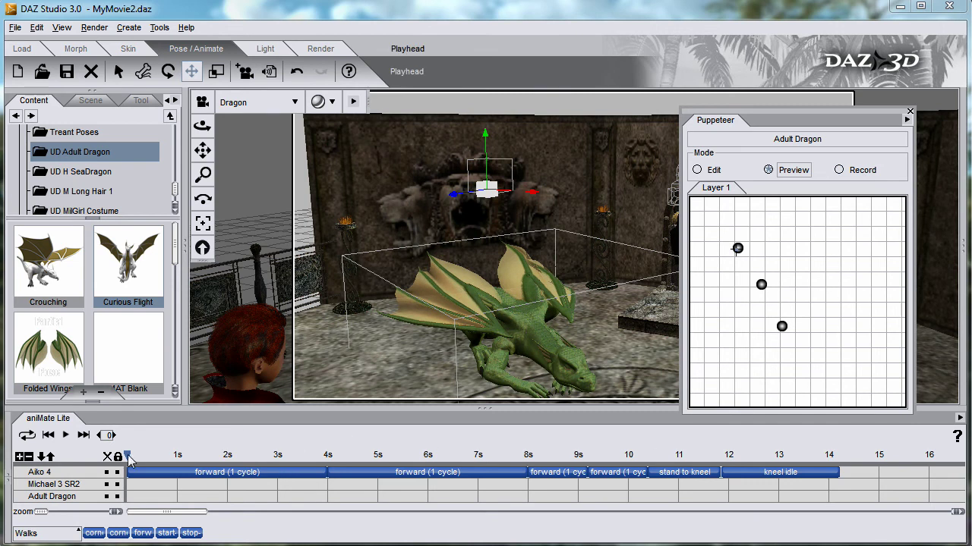
Record a trial dragon movement in Puppeteer from the Sound Asleep point toward the Curious Flight point and play it back.
{"action": "left_click", "coordinate": [838, 173]}
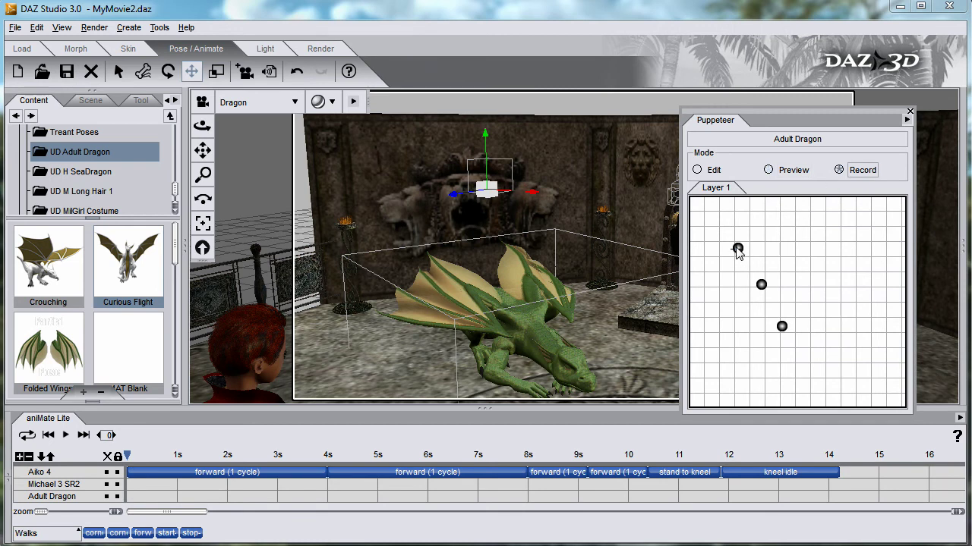
{"action": "mouse_move", "coordinate": [735, 247]}
{"action": "left_mouse_down"}
{"action": "mouse_move", "coordinate": [775, 324]}
{"action": "mouse_move", "coordinate": [770, 315]}
{"action": "left_mouse_up"}
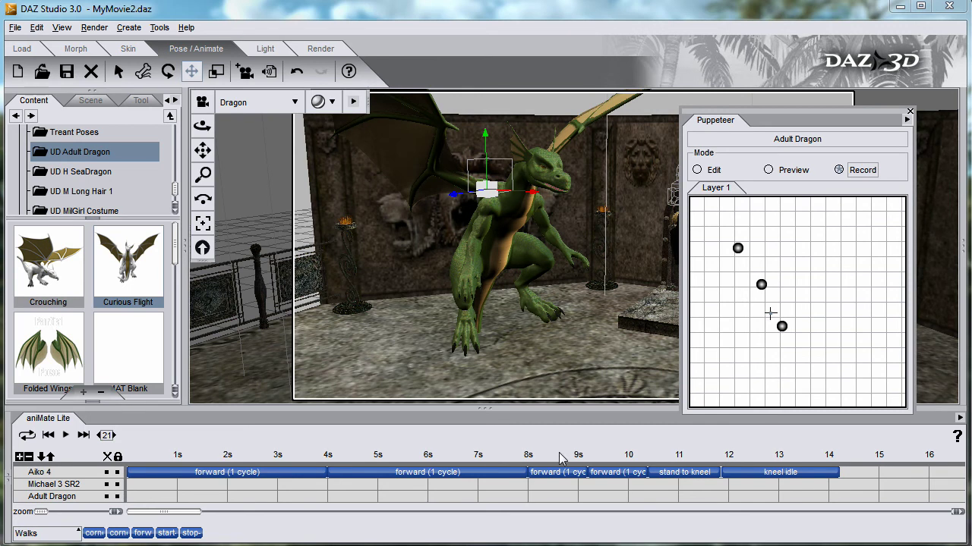
{"action": "left_click", "coordinate": [712, 173]}
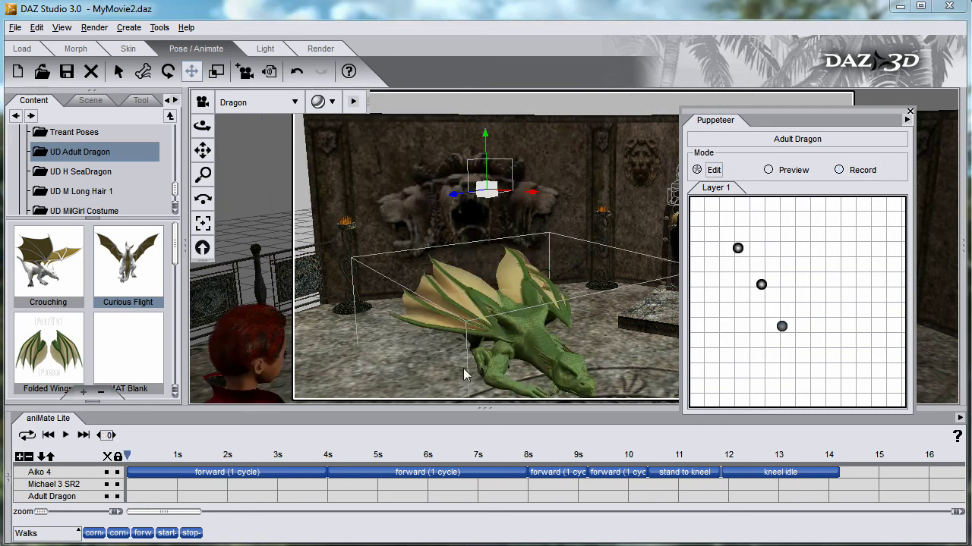
{"action": "left_click", "coordinate": [66, 436]}
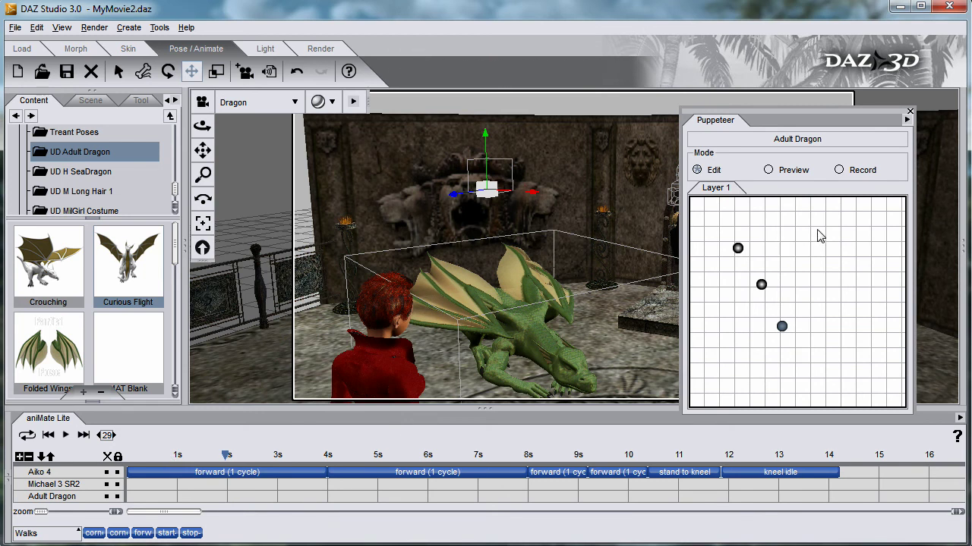
Clear the Puppeteer layer's animation and re-record the dragon's movement from the timeline start, beginning at the Sound Asleep point.
{"action": "left_click", "coordinate": [907, 122]}
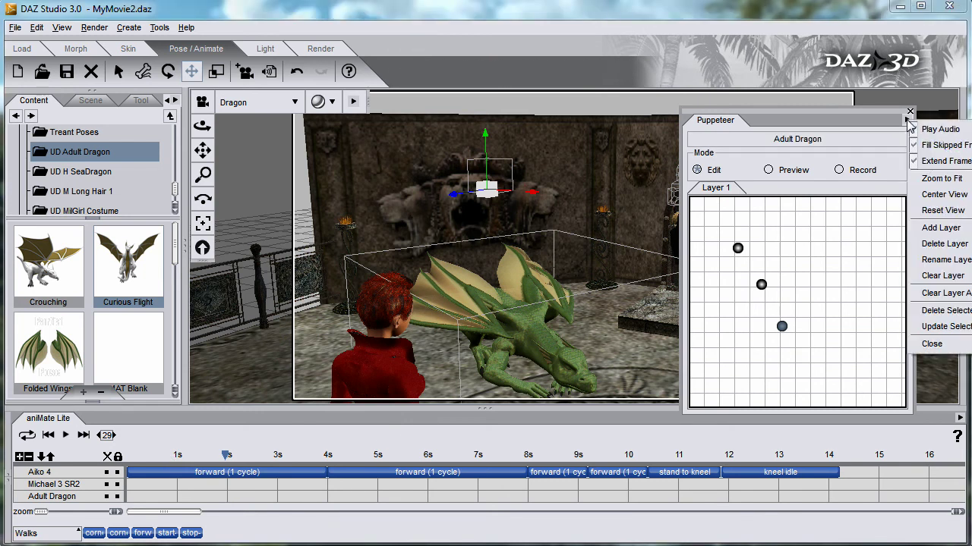
{"action": "left_click", "coordinate": [941, 293]}
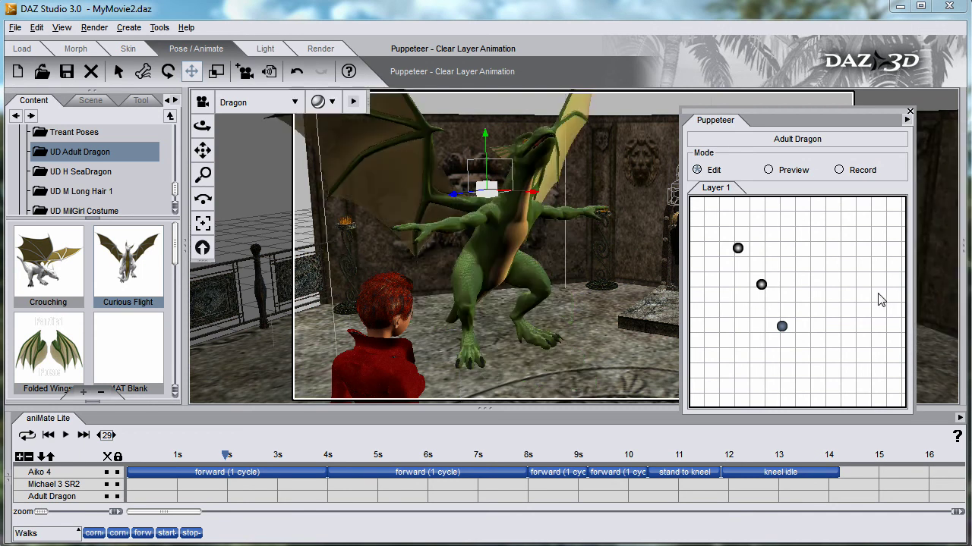
{"action": "left_click_drag", "start_coordinate": [226, 455], "coordinate": [126, 470]}
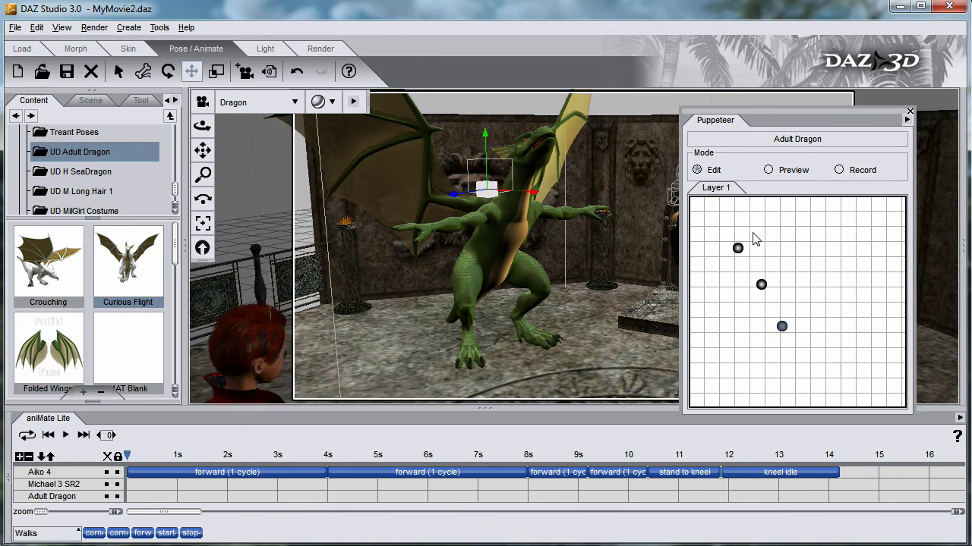
{"action": "left_click_drag", "start_coordinate": [737, 253], "coordinate": [738, 252]}
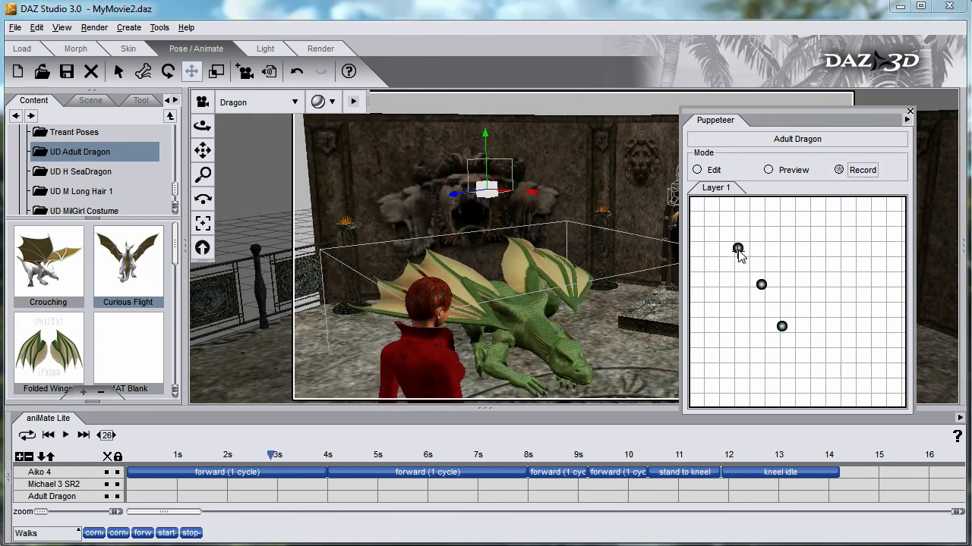
{"action": "left_click", "coordinate": [65, 435]}
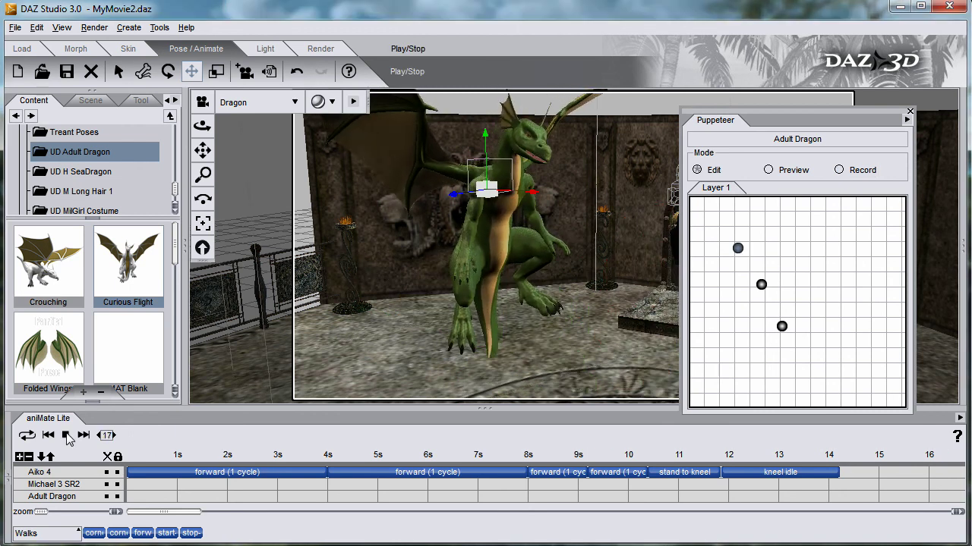